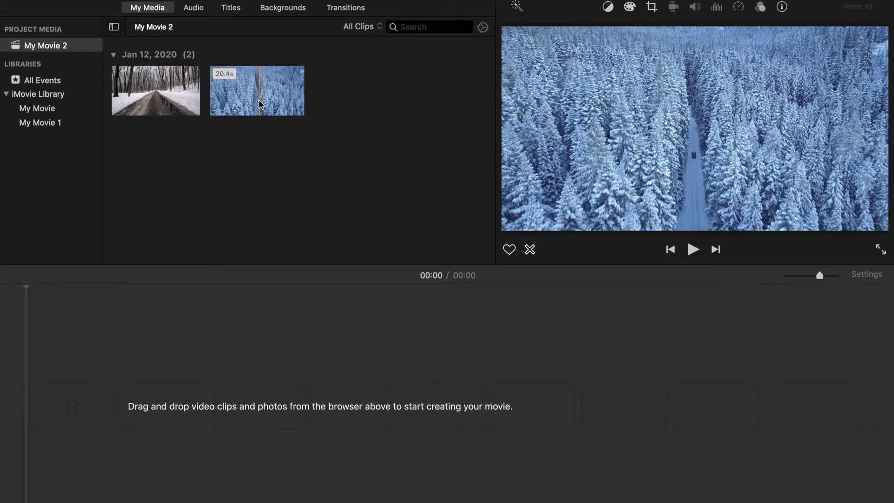
Step: Add the forest clip to the timeline, then the 9.8-second snowy road clip after it
mouse_move(259, 100)
mouse_down()
mouse_move(191, 263)
mouse_move(70, 395)
mouse_up()
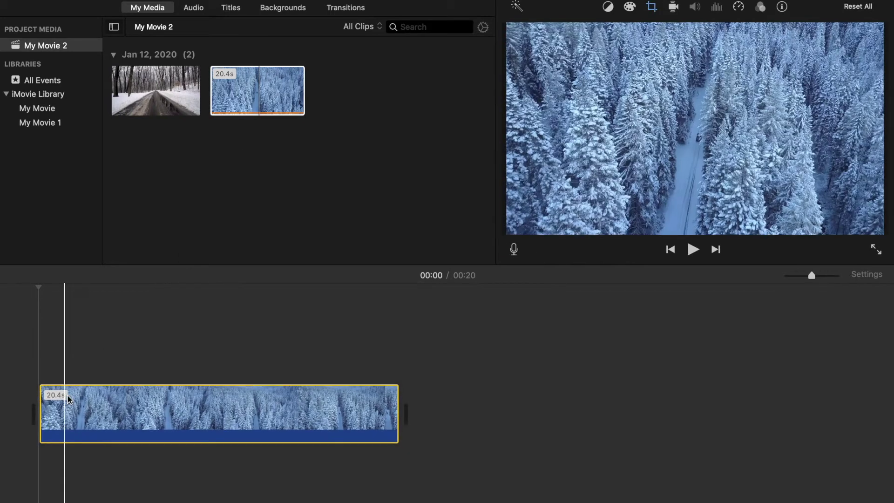
drag(172, 87, 375, 409)
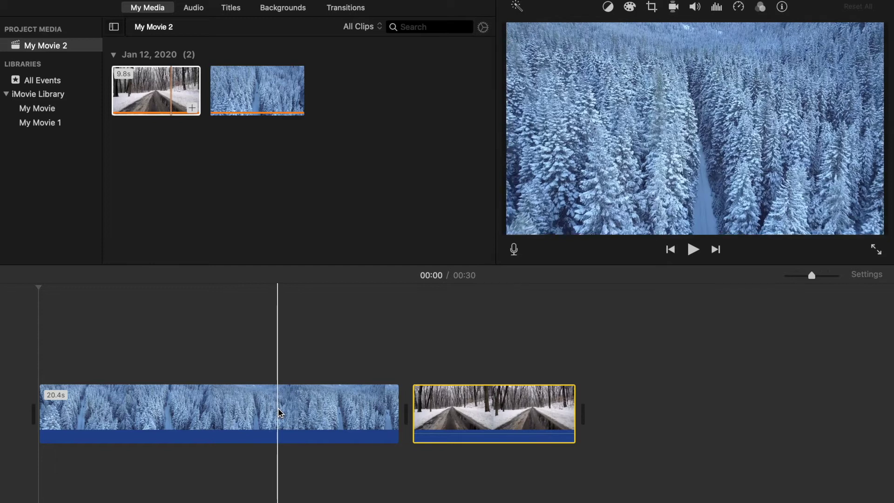
Step: Start Color Balance's Match Color on the selected forest clip
click(308, 417)
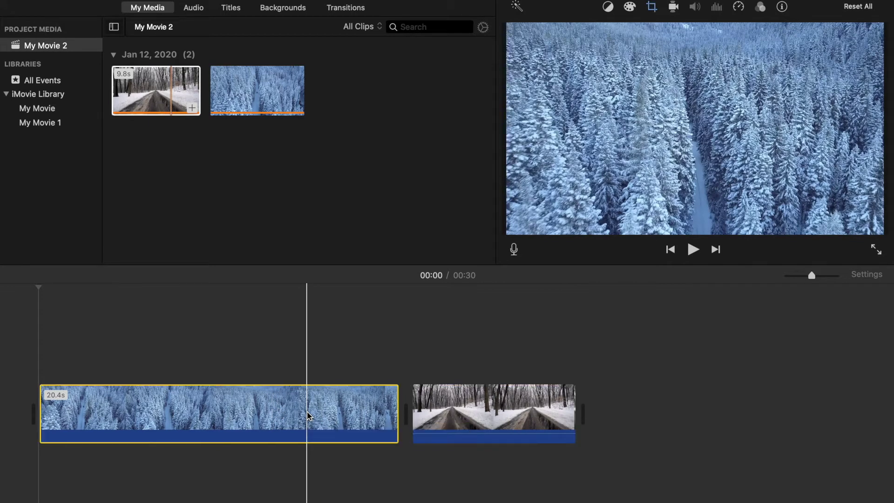
click(607, 8)
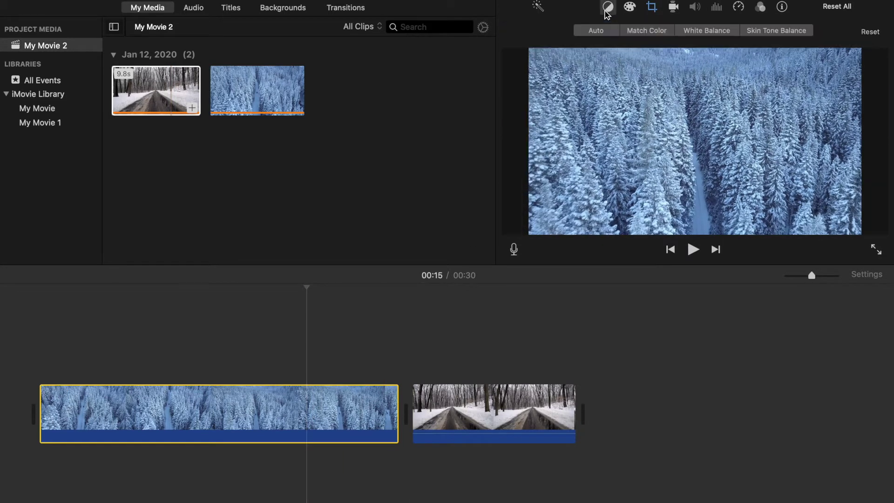
click(652, 33)
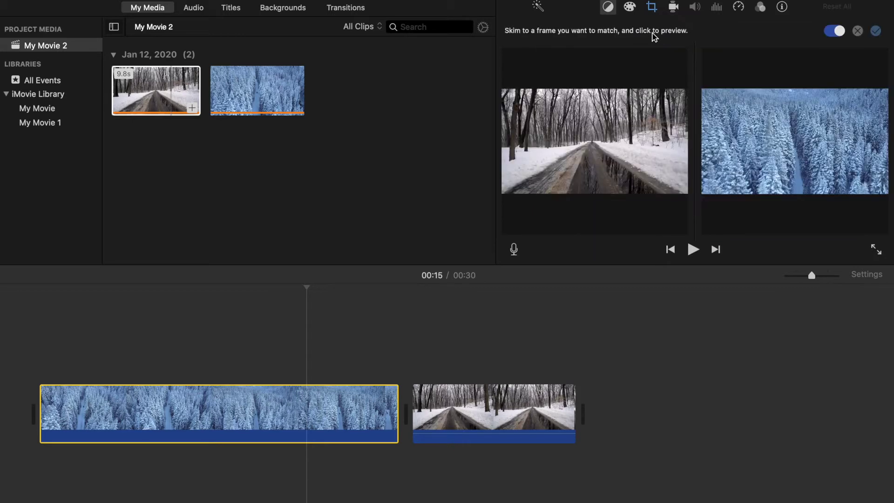
Step: Match the forest clip's colour to a snowy road frame and apply it
click(514, 399)
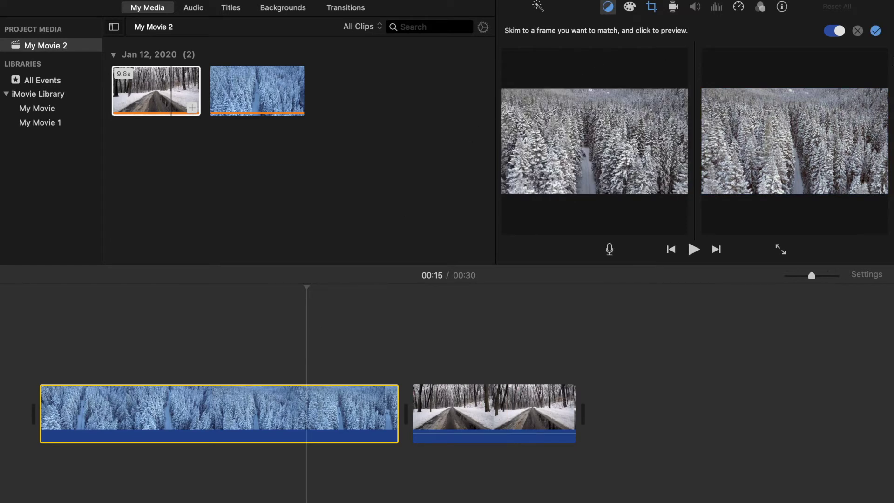
click(874, 29)
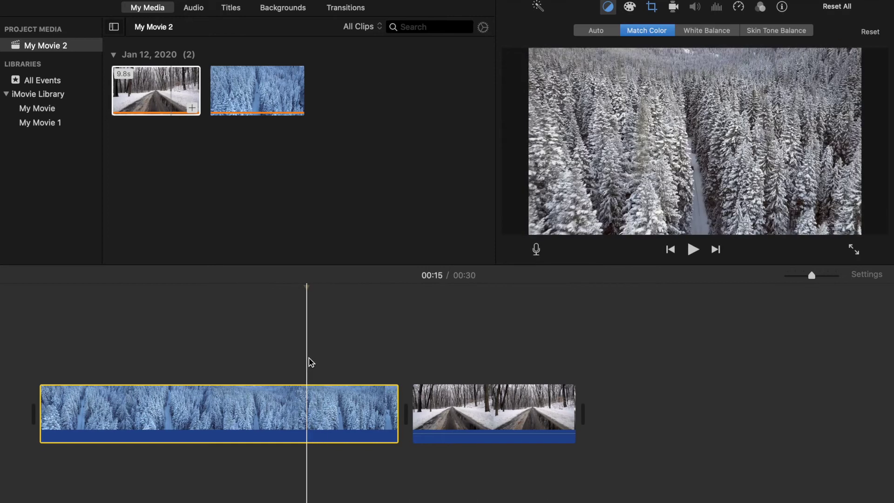
key(space)
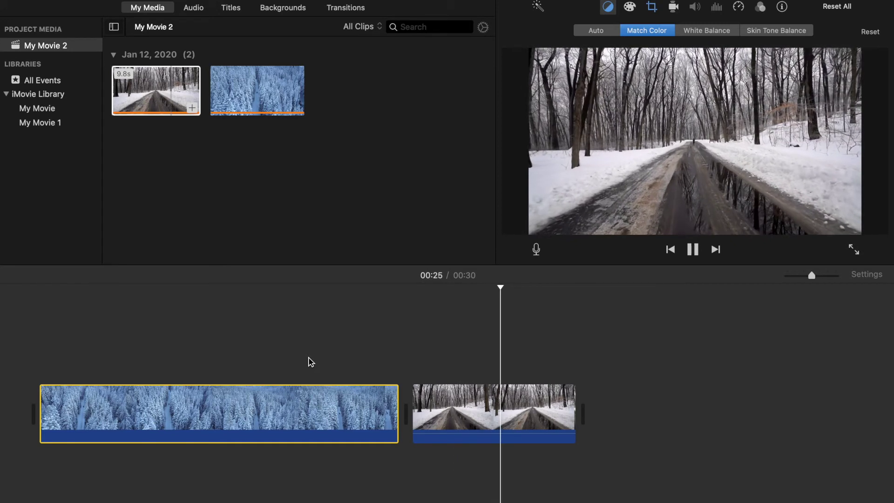
key(space)
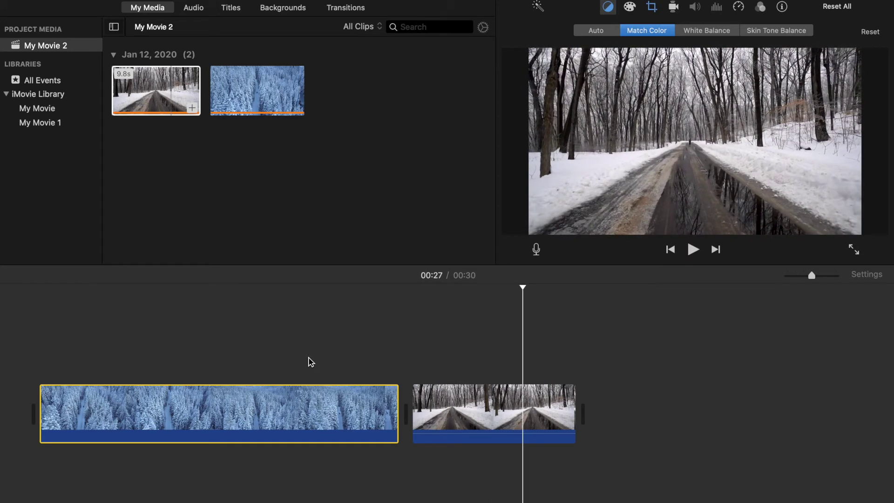